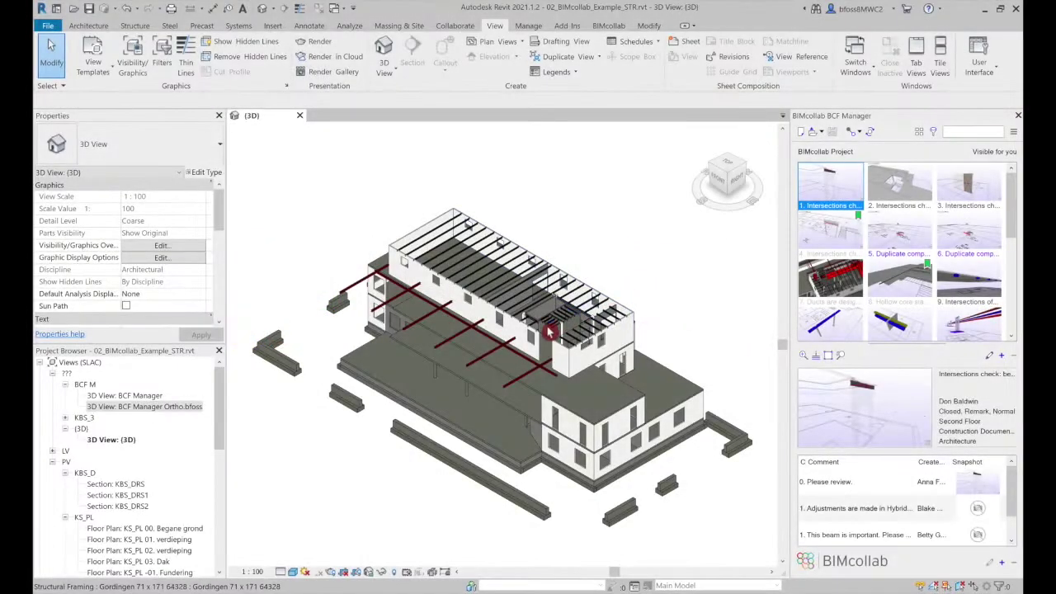
# - Select the shaft column and its connected wall chain, then crop a section box around them
pyautogui.scroll(1, 563, 330)
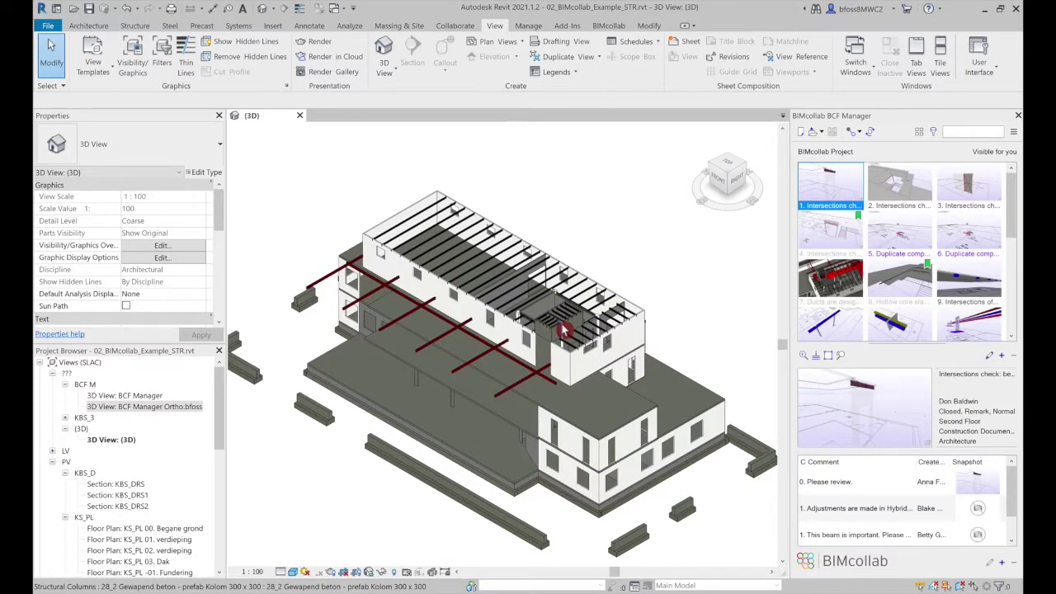
pyautogui.scroll(6, 564, 330)
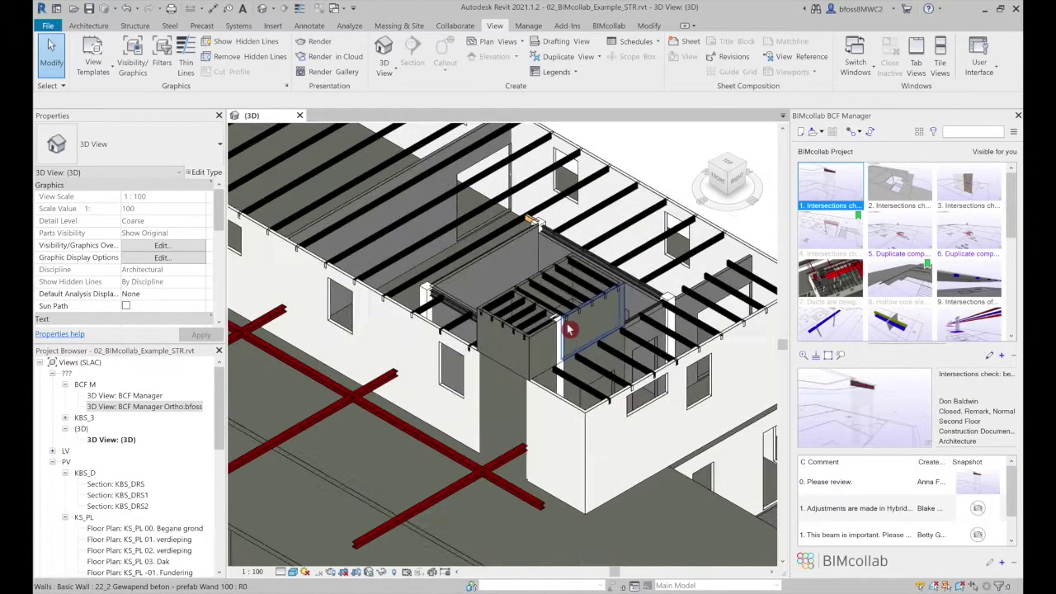
pyautogui.click(549, 332)
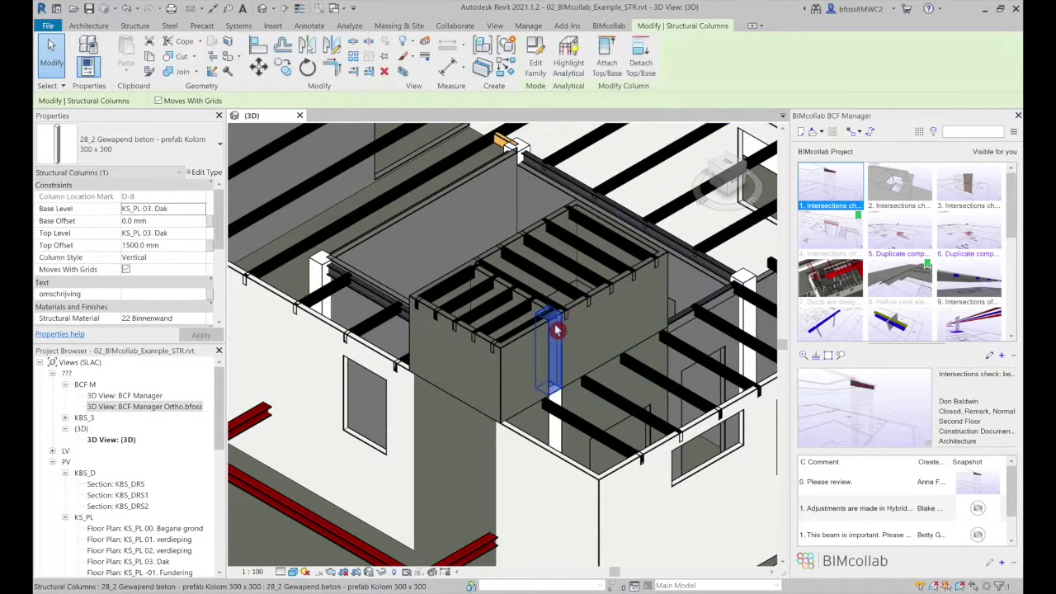
pyautogui.press('Tab')
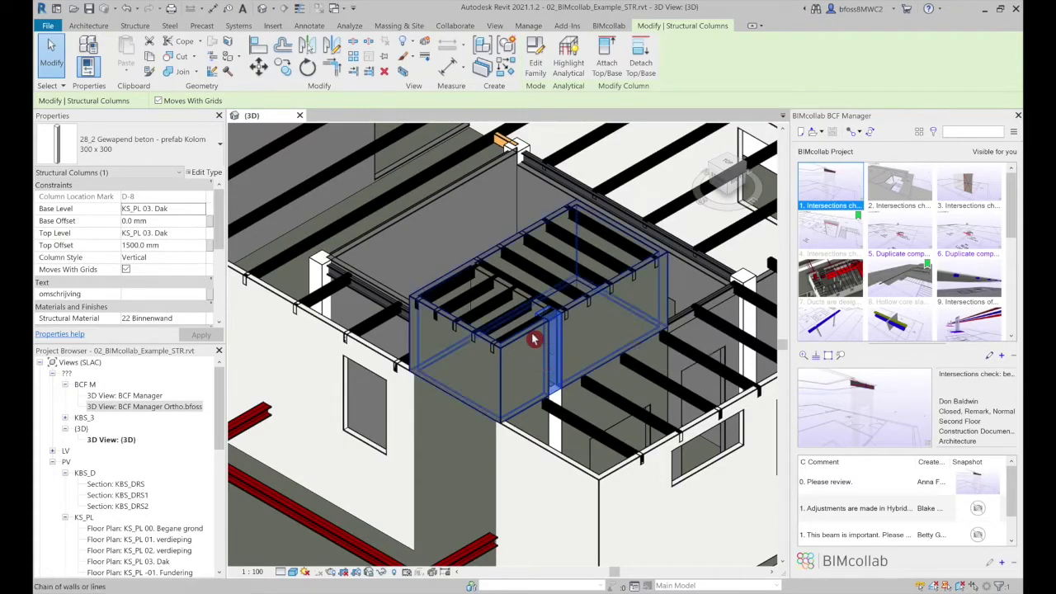
pyautogui.click(535, 335)
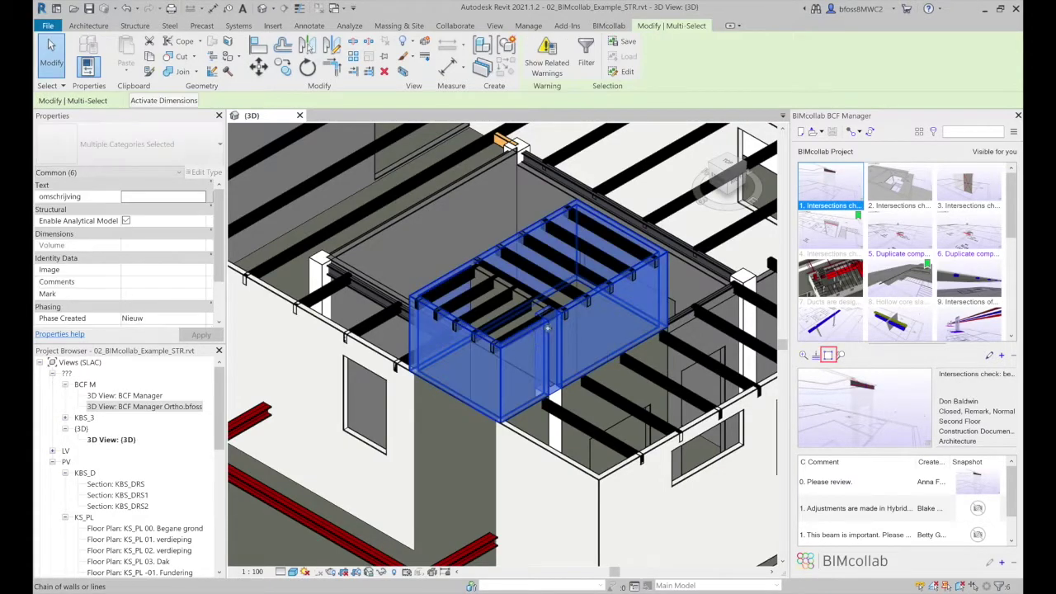
pyautogui.click(828, 355)
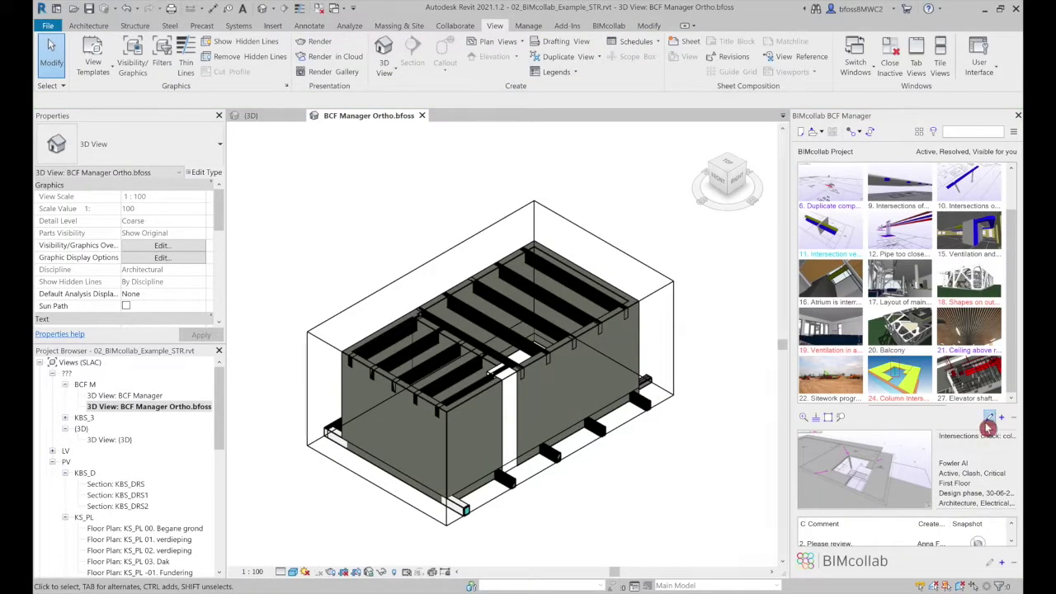
# - Start a new BCF issue from the isolated shaft view, keeping only Visible components in the viewpoint
pyautogui.click(1002, 423)
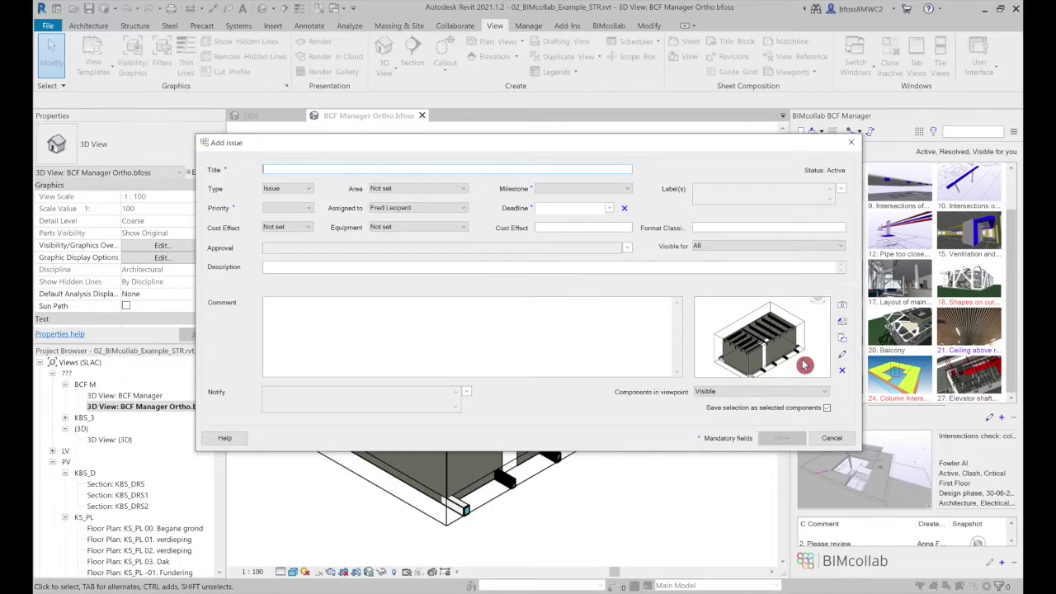
pyautogui.click(813, 393)
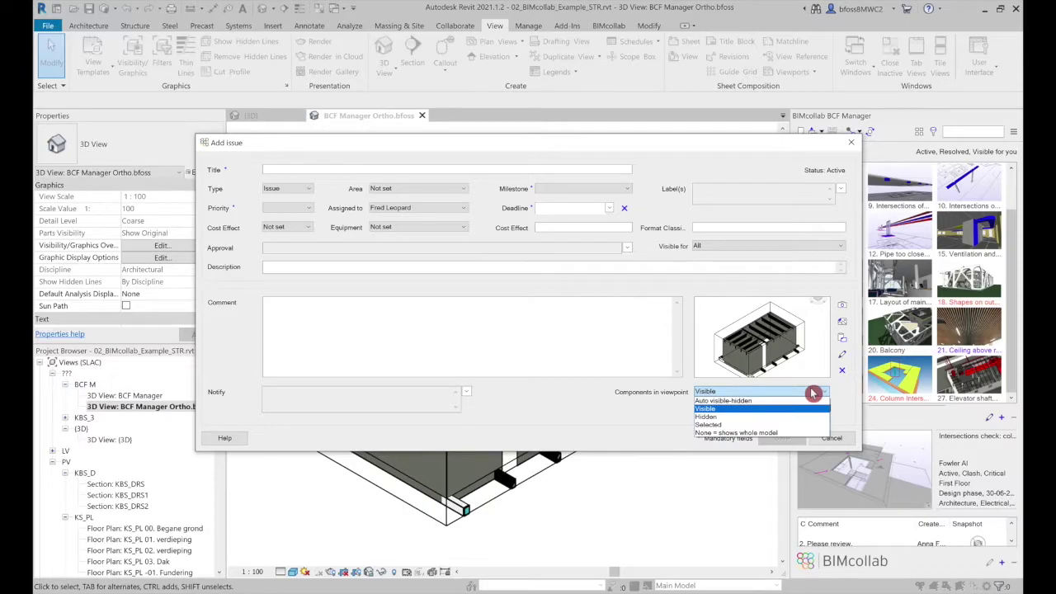
pyautogui.click(814, 393)
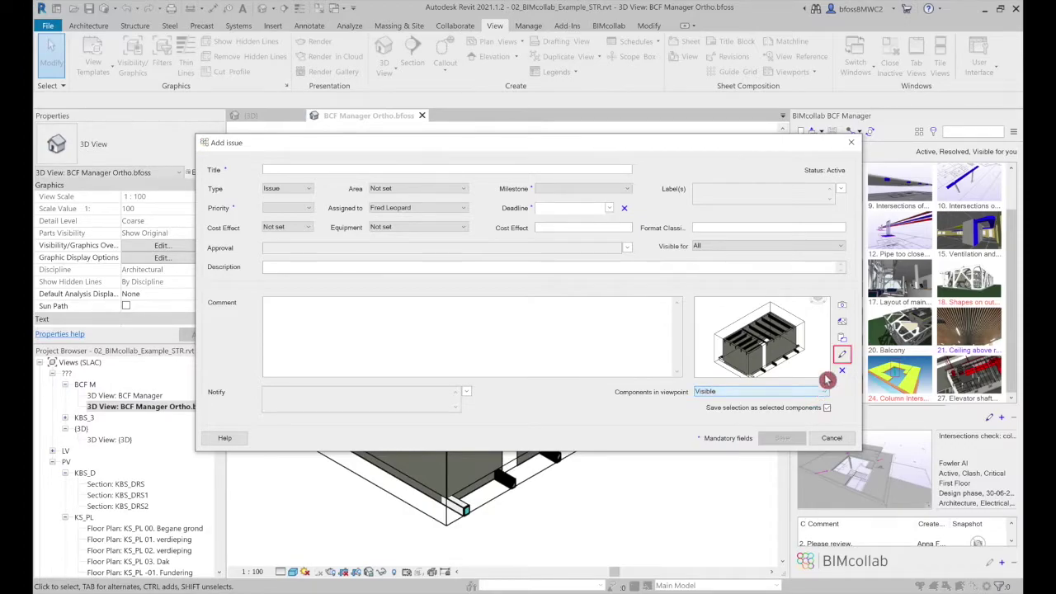
# - Annotate the snapshot in Paint with a red rectangle around the shaft gap and 'PLEASE REVIEW.' text, then save
pyautogui.click(843, 362)
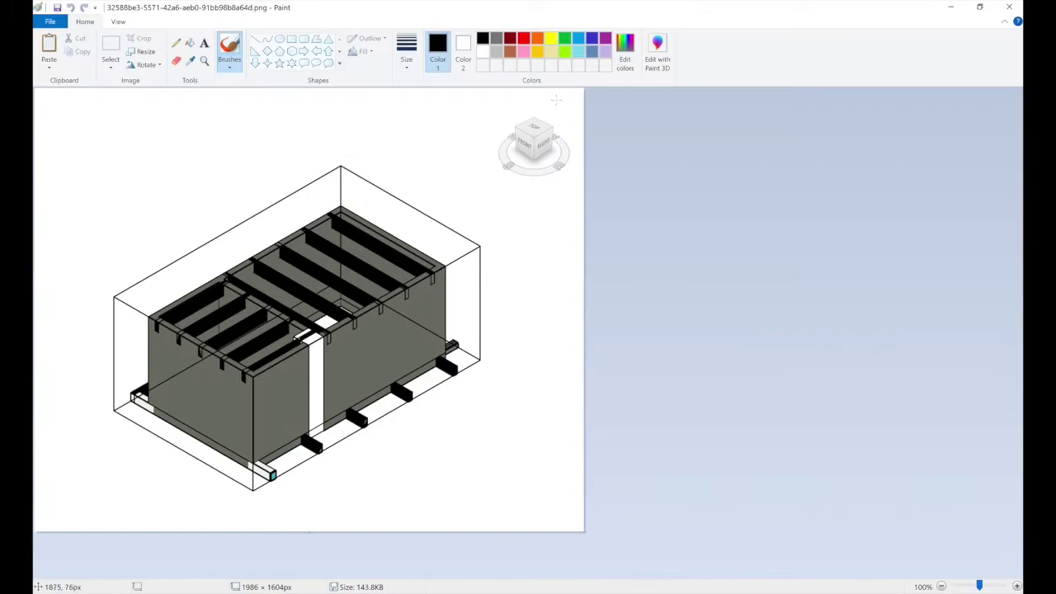
pyautogui.click(291, 38)
pyautogui.moveTo(344, 303)
pyautogui.mouseDown()
pyautogui.moveTo(307, 353)
pyautogui.moveTo(286, 476)
pyautogui.mouseUp()
pyautogui.click(205, 43)
pyautogui.click(364, 437)
pyautogui.write('PLE')
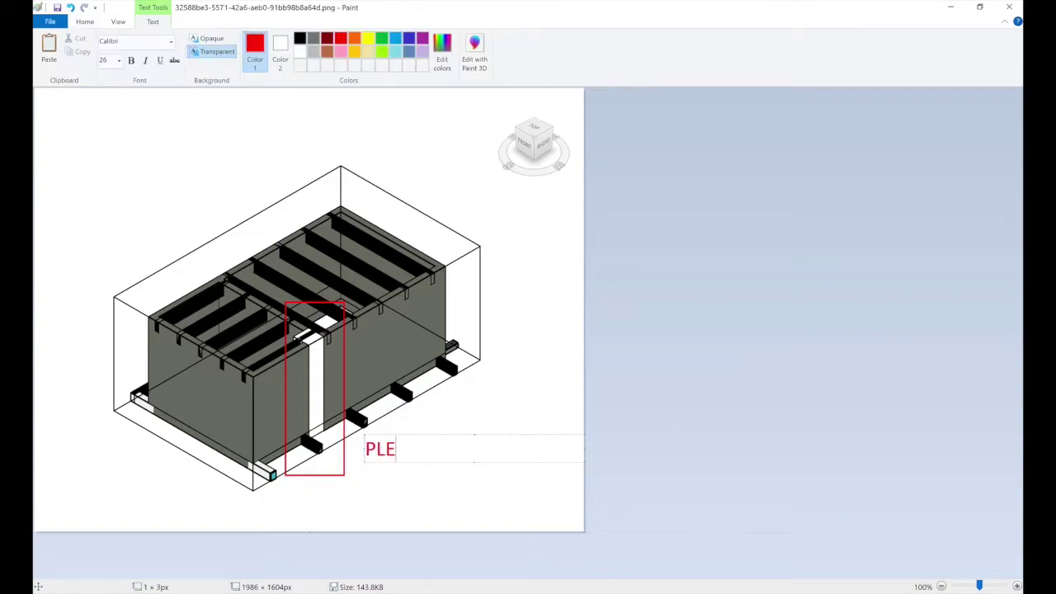
pyautogui.write('ASE REVIEW.')
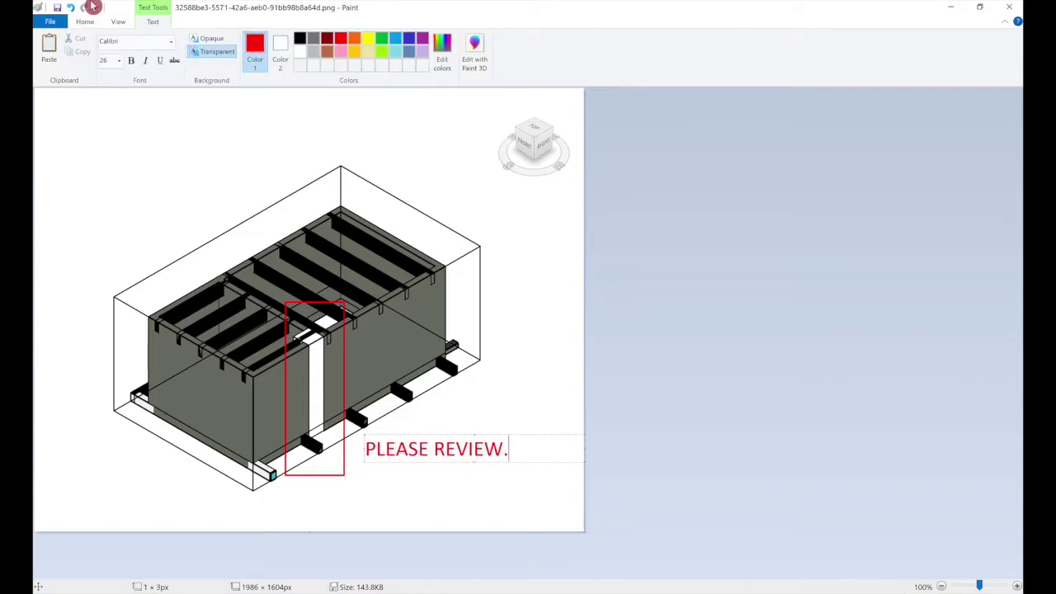
pyautogui.click(57, 7)
pyautogui.click(1011, 8)
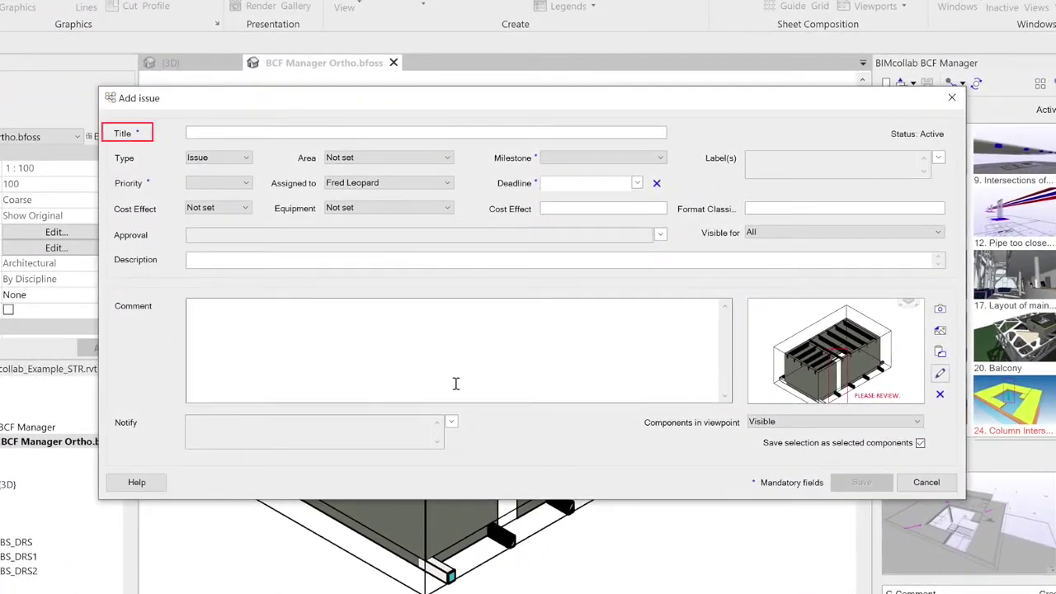
# - Title the issue 'Elevator shaft coordination' with description 'Ducts running though elevator shaft.'
pyautogui.click(283, 132)
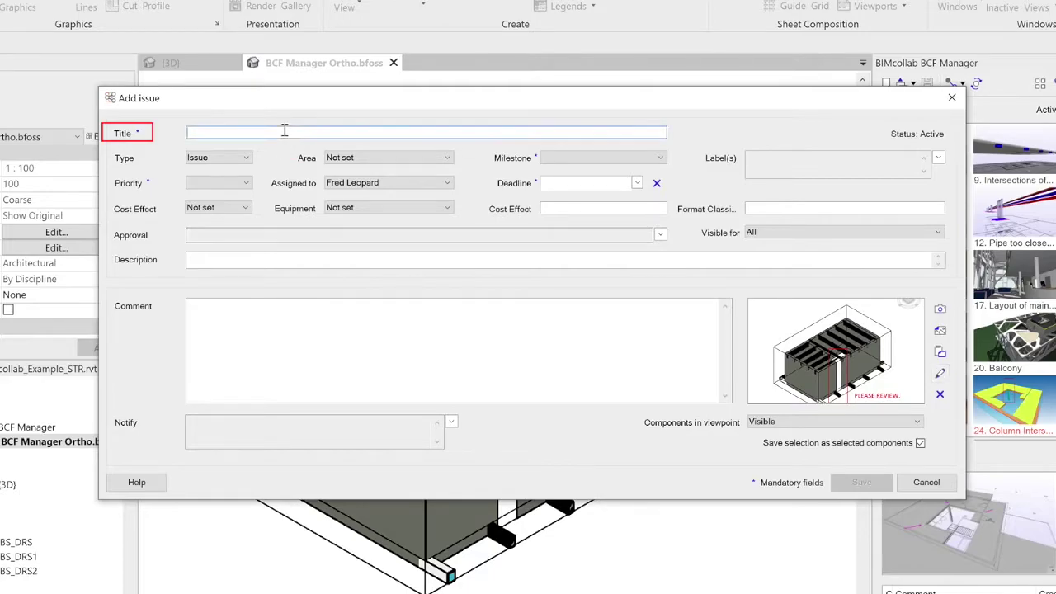
pyautogui.write('Elevator shaft coordination')
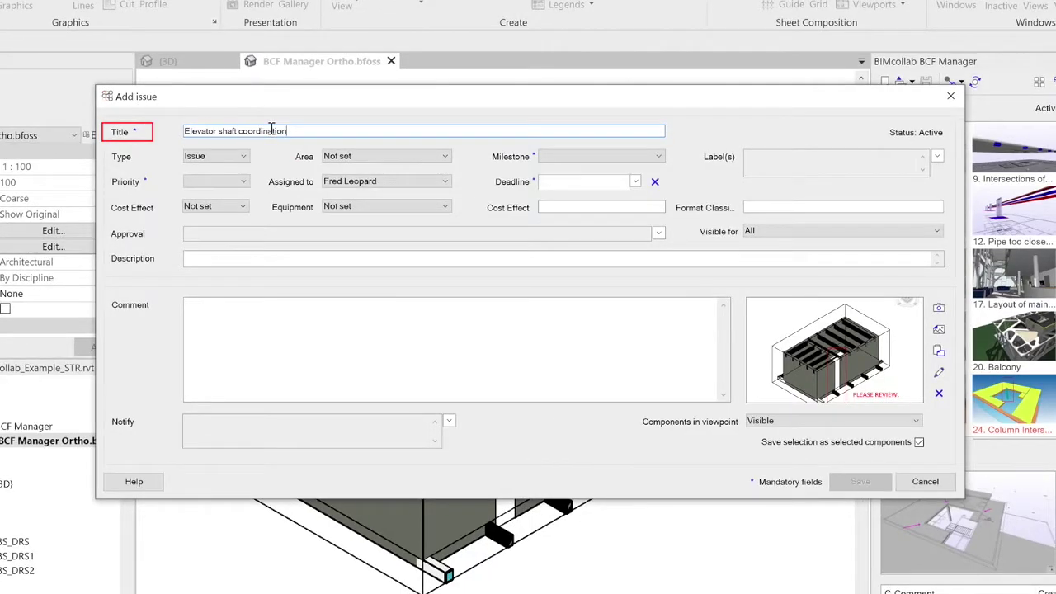
pyautogui.click(276, 256)
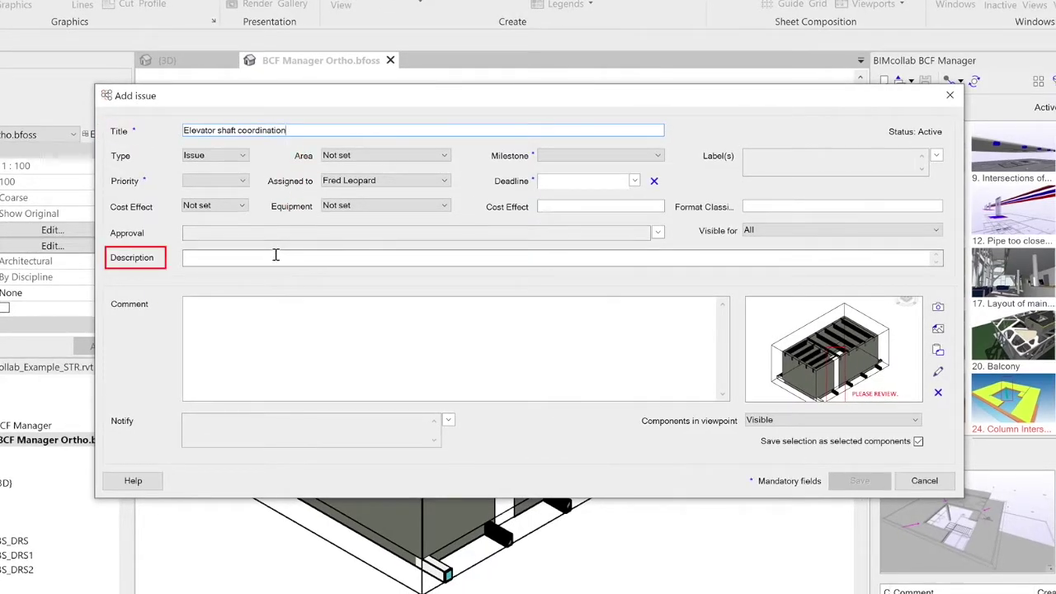
pyautogui.write('Ducts running though elevator shaft.')
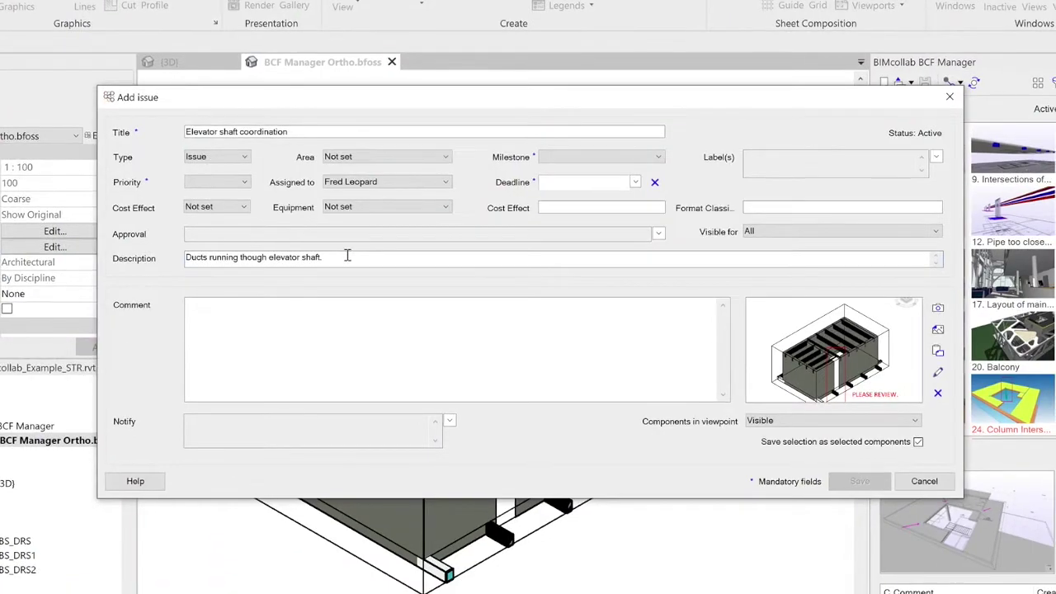
# - Set type Issue, area First Floor and milestone Construction Documentation
pyautogui.click(240, 159)
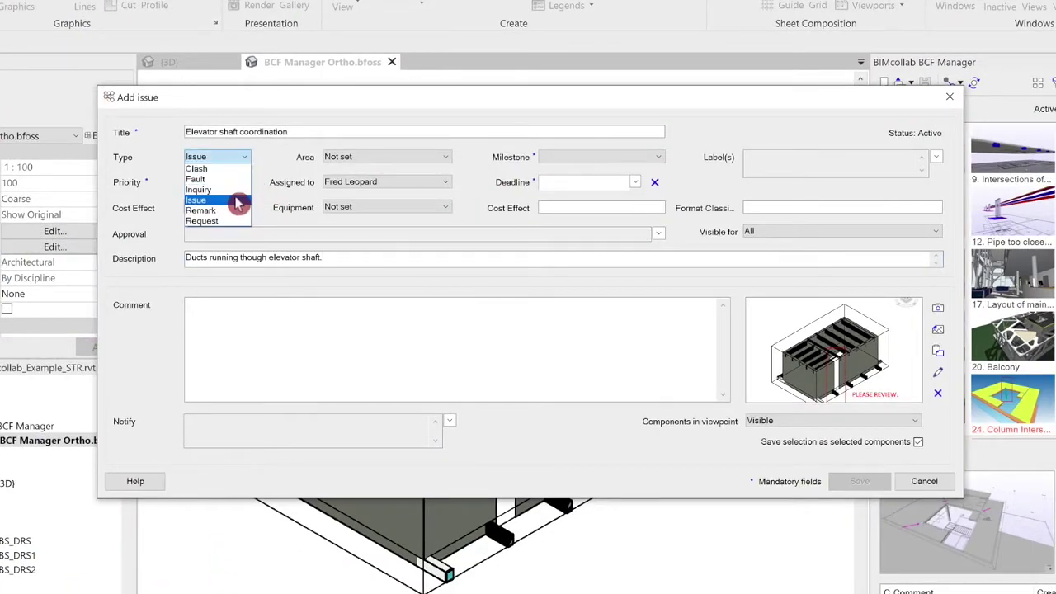
pyautogui.click(236, 201)
pyautogui.click(367, 158)
pyautogui.click(369, 183)
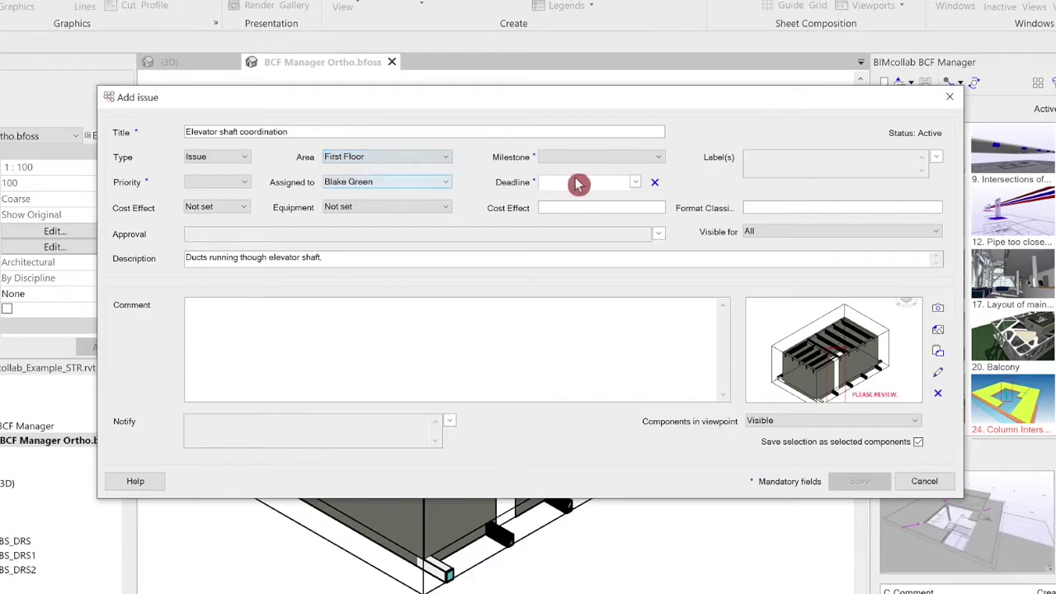
pyautogui.click(653, 158)
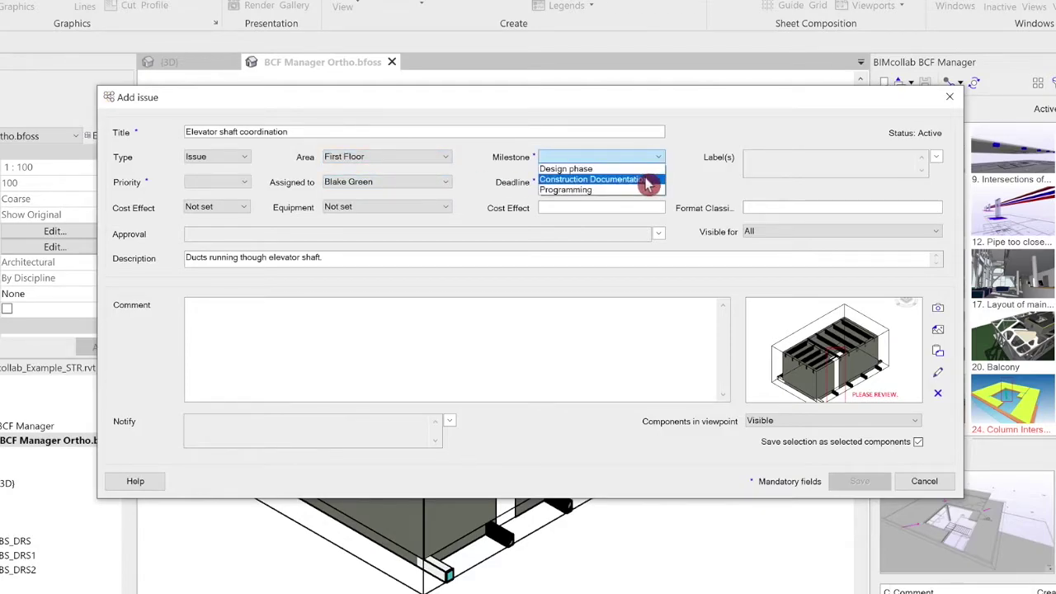
pyautogui.click(650, 180)
# - Label the issue Structure, set priority Major and deadline 18 March 2021
pyautogui.click(936, 157)
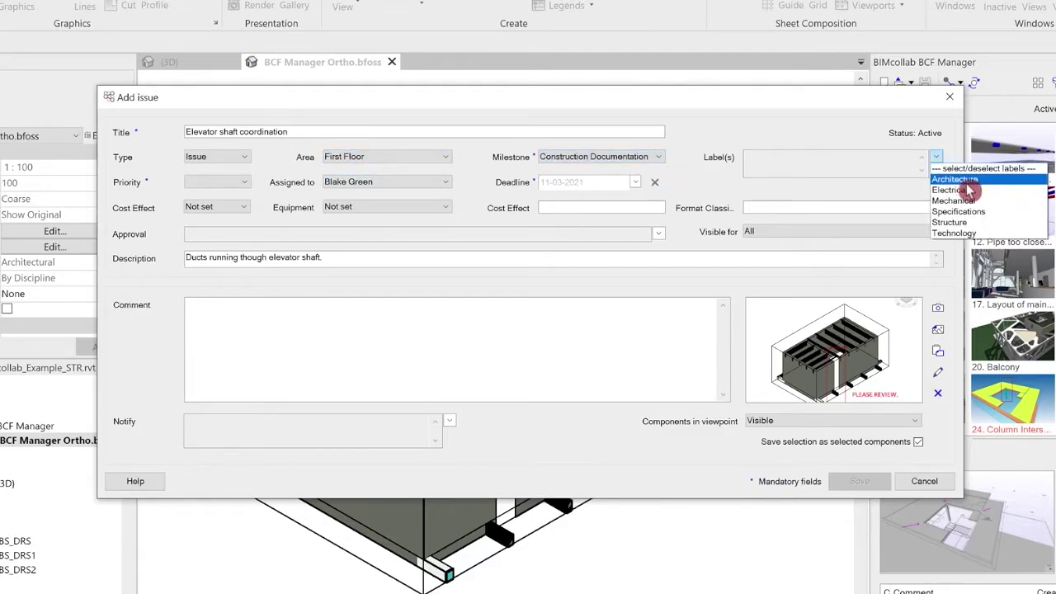
pyautogui.click(987, 222)
pyautogui.click(214, 182)
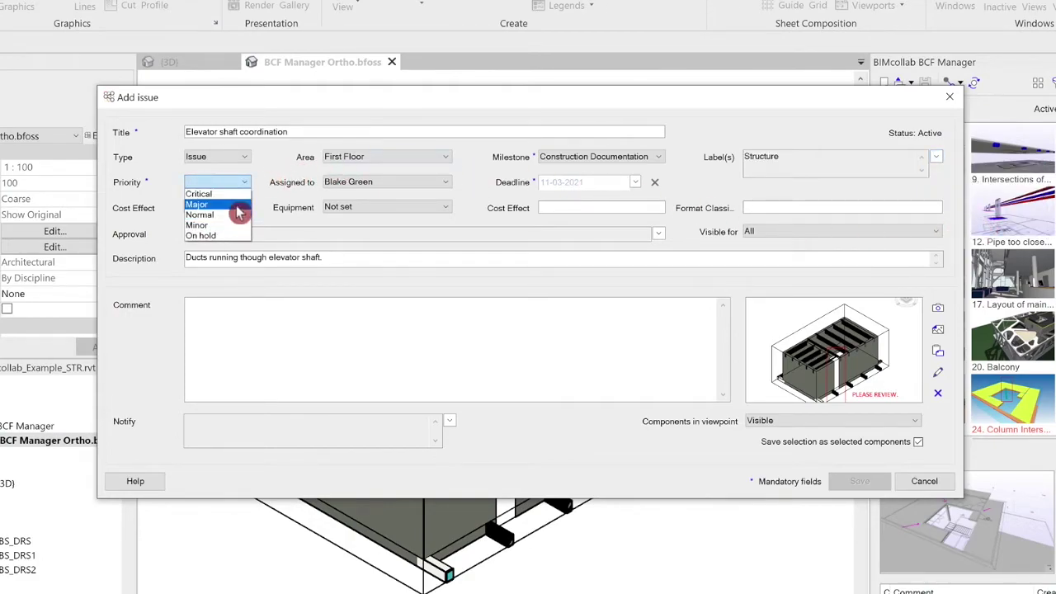
pyautogui.click(233, 204)
pyautogui.click(636, 182)
pyautogui.click(631, 182)
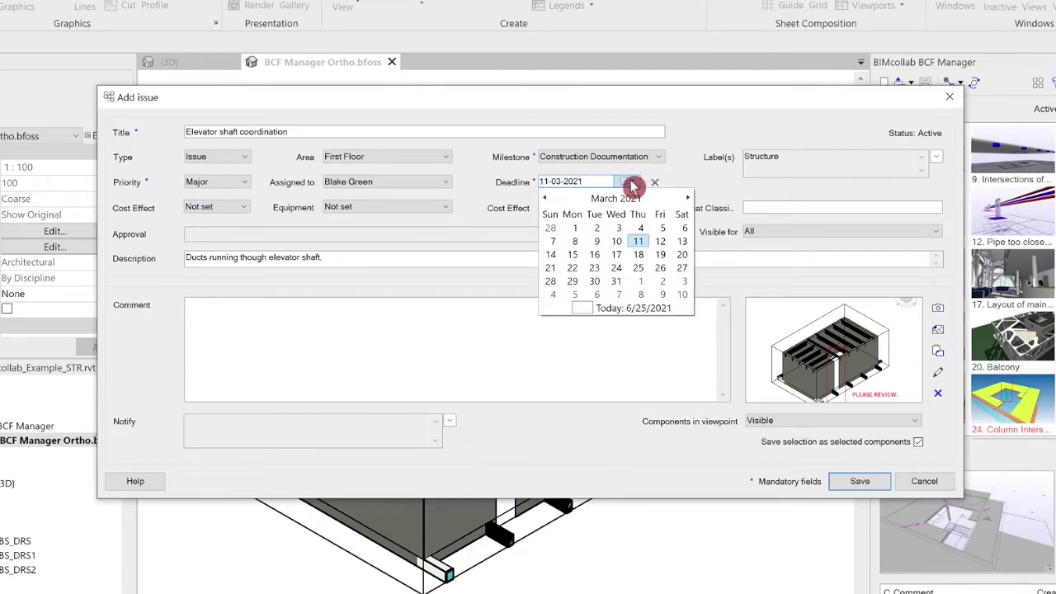
pyautogui.click(640, 255)
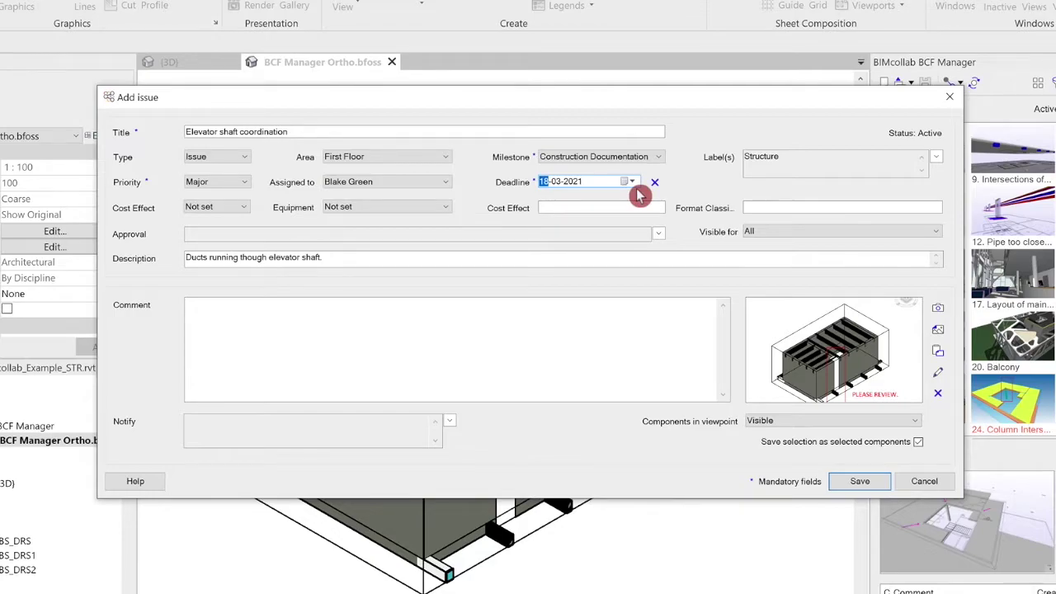
# - Assign the issue to a team member and add two recipients to the notify list
pyautogui.click(439, 183)
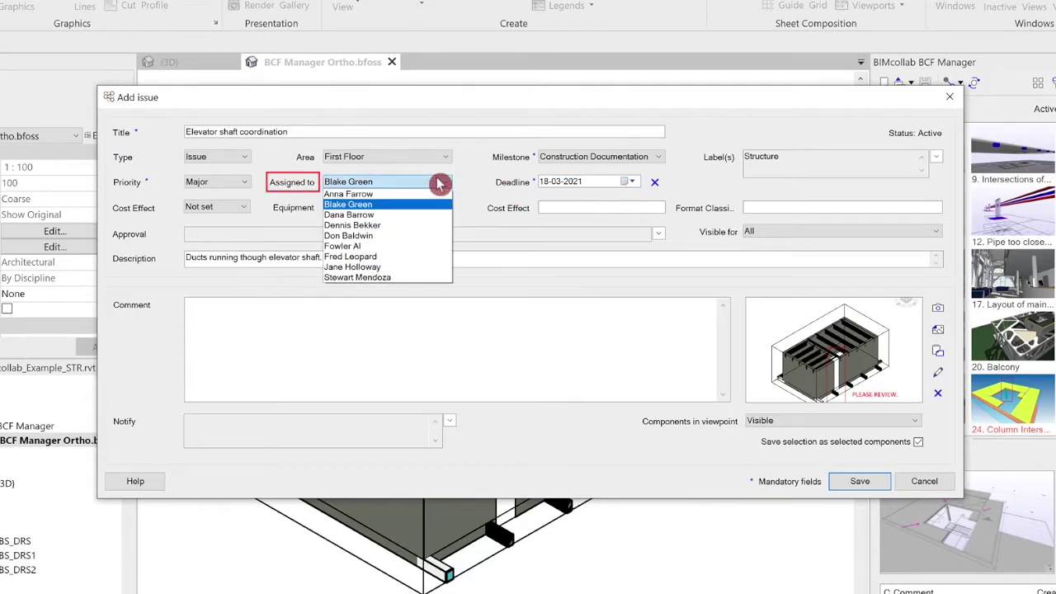
pyautogui.click(430, 267)
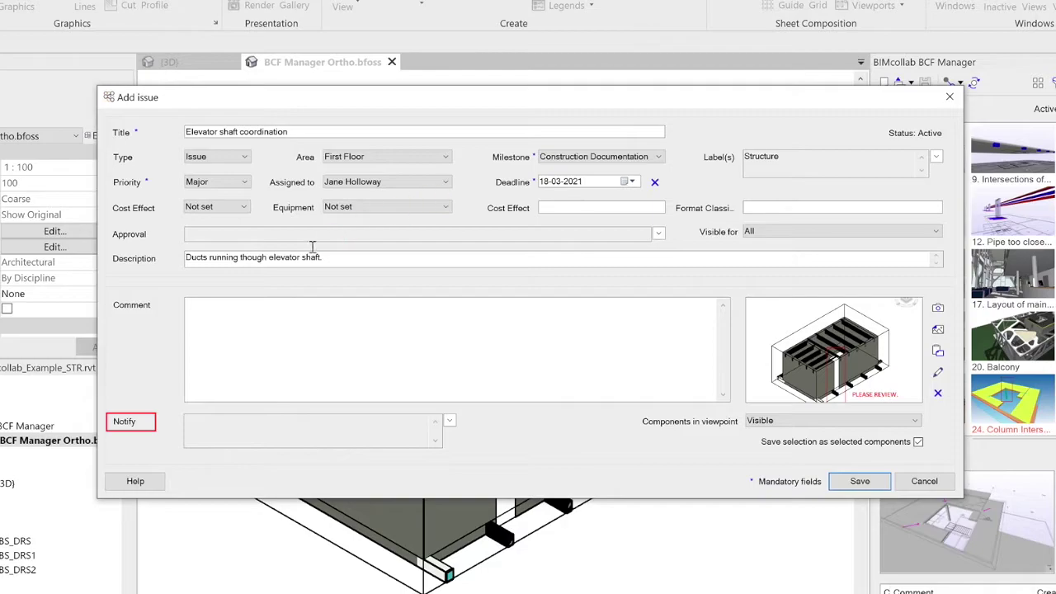
pyautogui.click(450, 421)
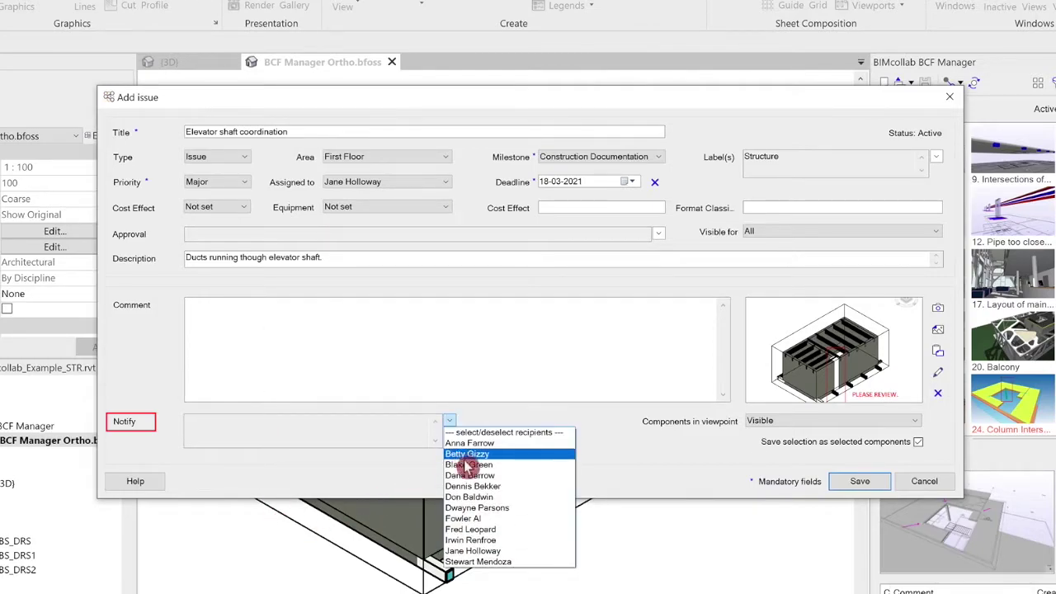
pyautogui.click(479, 497)
pyautogui.click(450, 422)
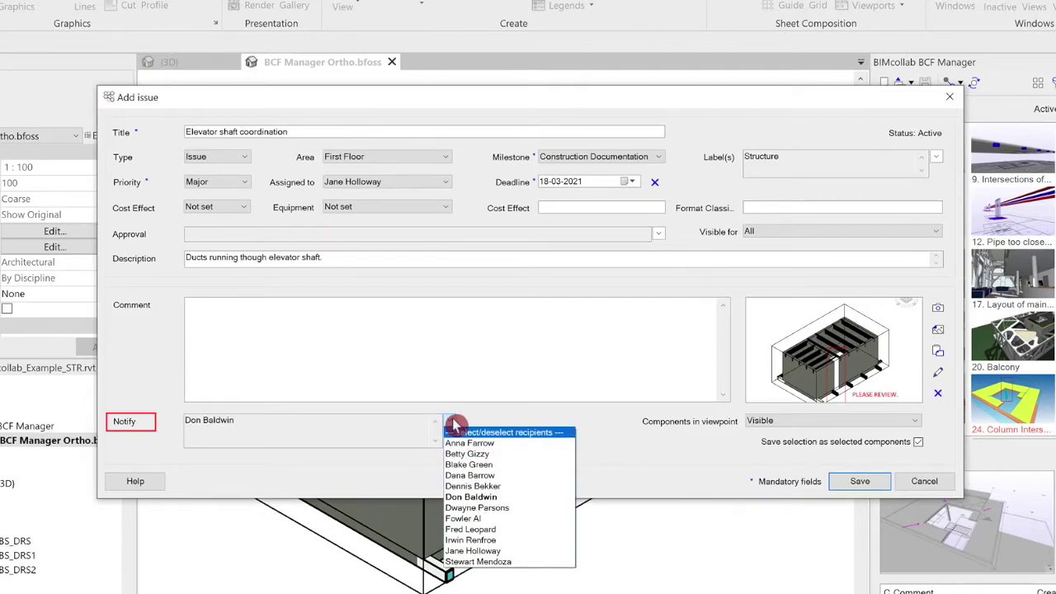
pyautogui.click(466, 443)
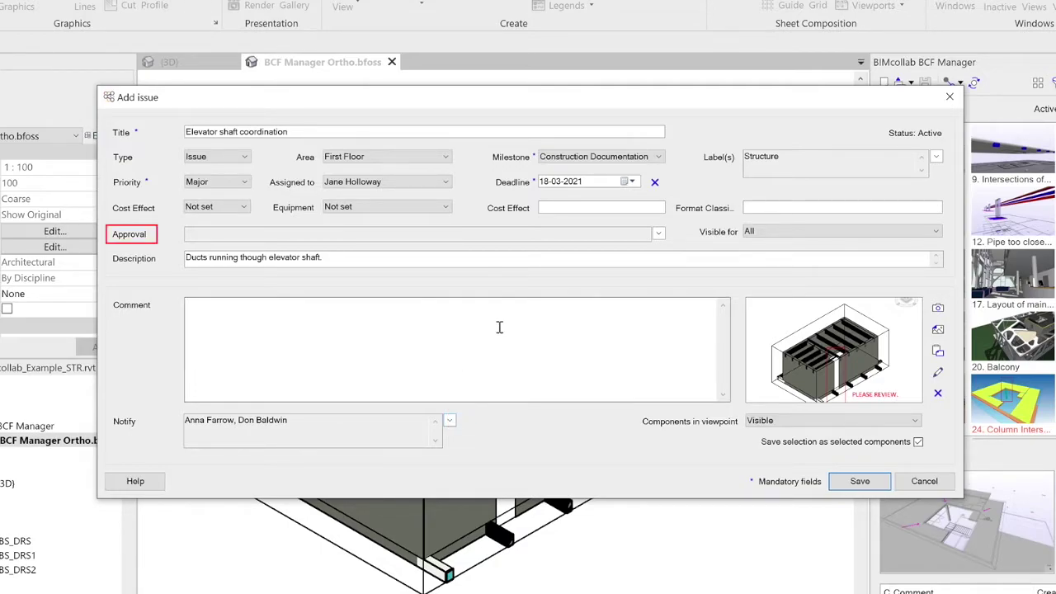
# - Add two approvers to the issue's Approval list
pyautogui.click(658, 233)
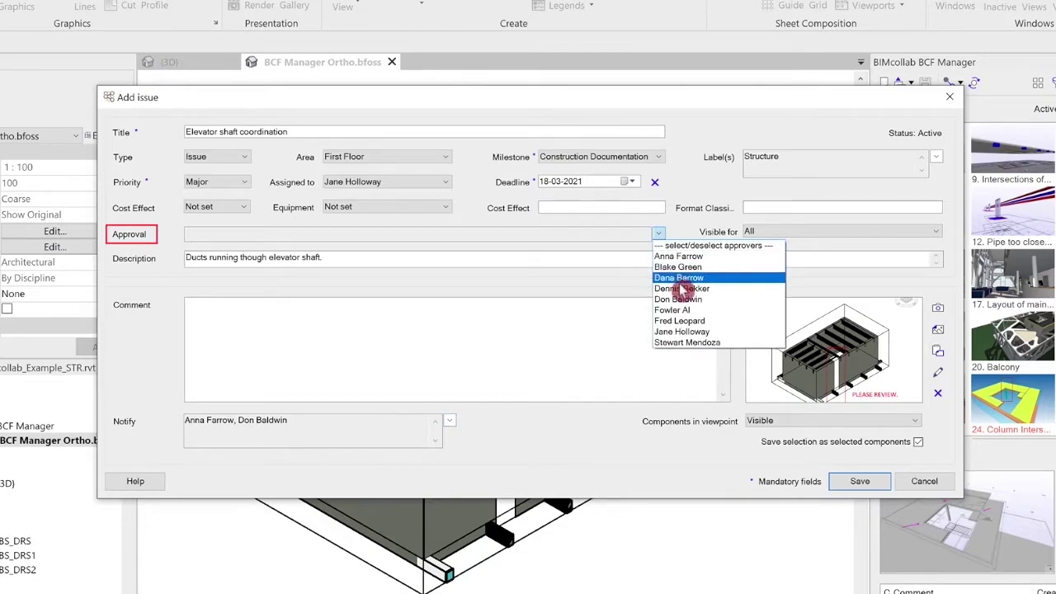
pyautogui.click(692, 310)
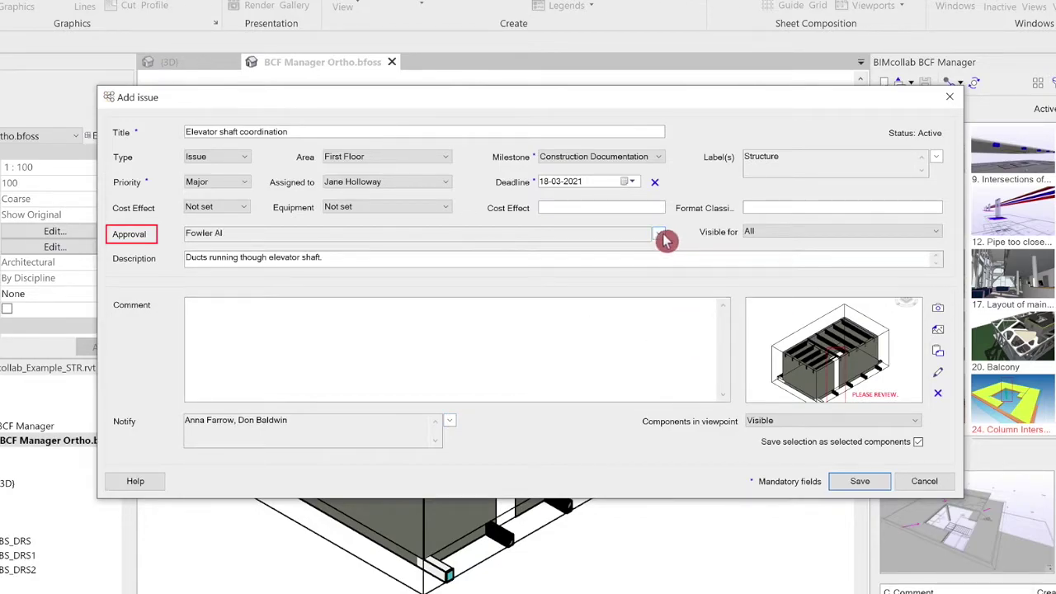
pyautogui.click(658, 233)
pyautogui.click(692, 345)
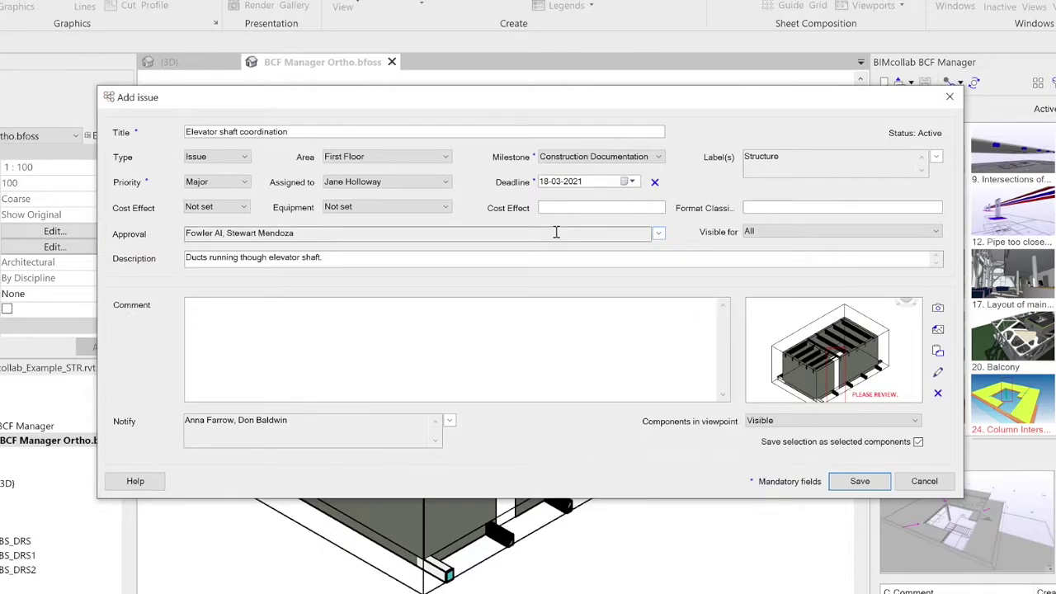
# - Set cost effect to Low Cost, cost to 8000 and format classification to B1
pyautogui.click(208, 207)
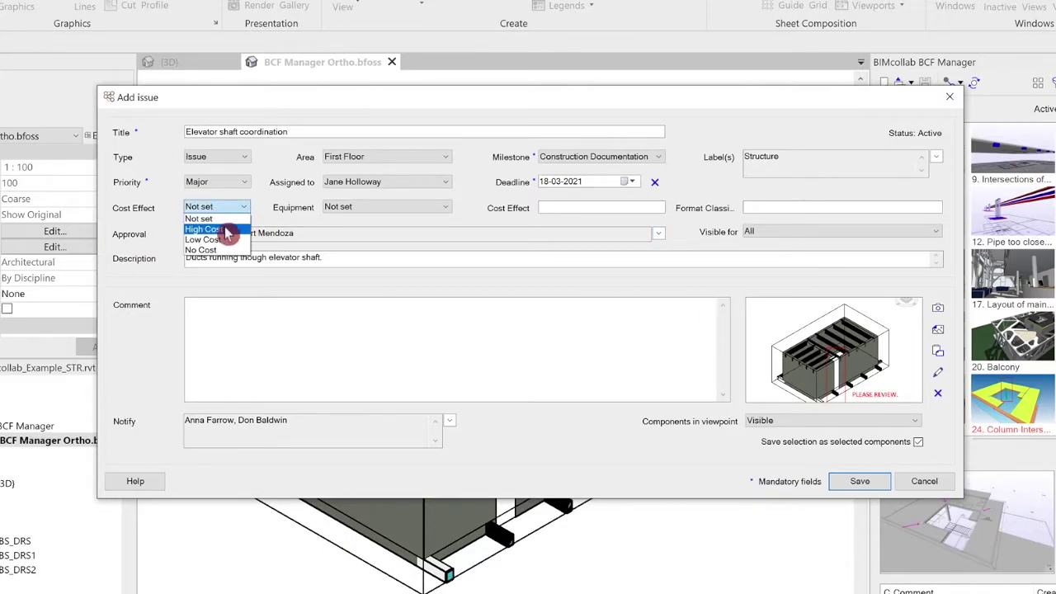
pyautogui.click(204, 239)
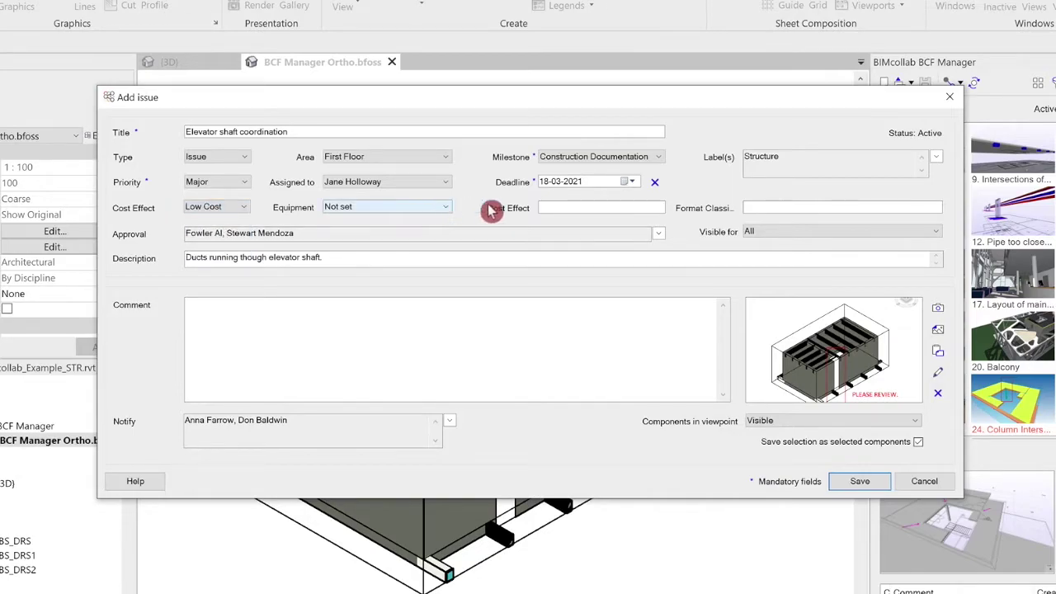
pyautogui.click(571, 207)
pyautogui.write('8000')
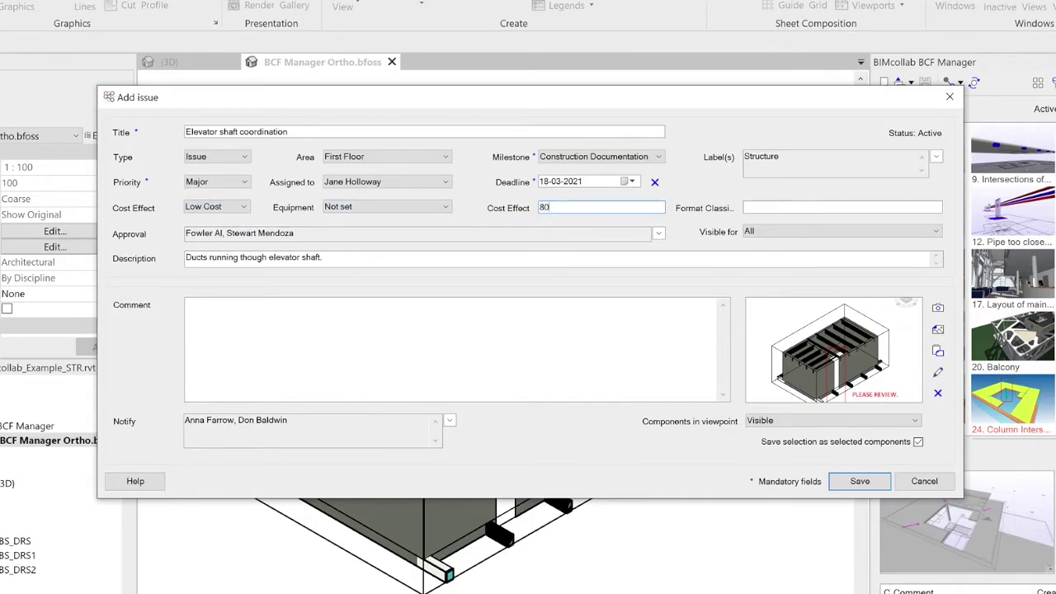
pyautogui.click(751, 207)
pyautogui.write('B1')
pyautogui.click(912, 232)
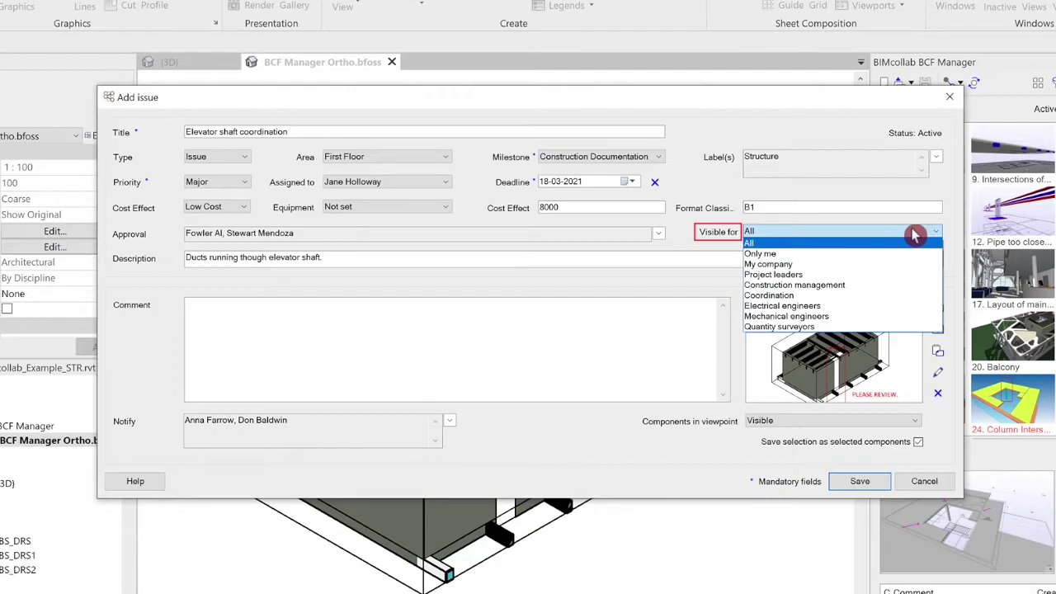
# - Restrict visibility to Coordination and paste the comment asking the MEP team to re-route the ducts
pyautogui.click(853, 295)
pyautogui.click(381, 325)
pyautogui.write('MEP team - please review to re-route the ducts through a different opening.')
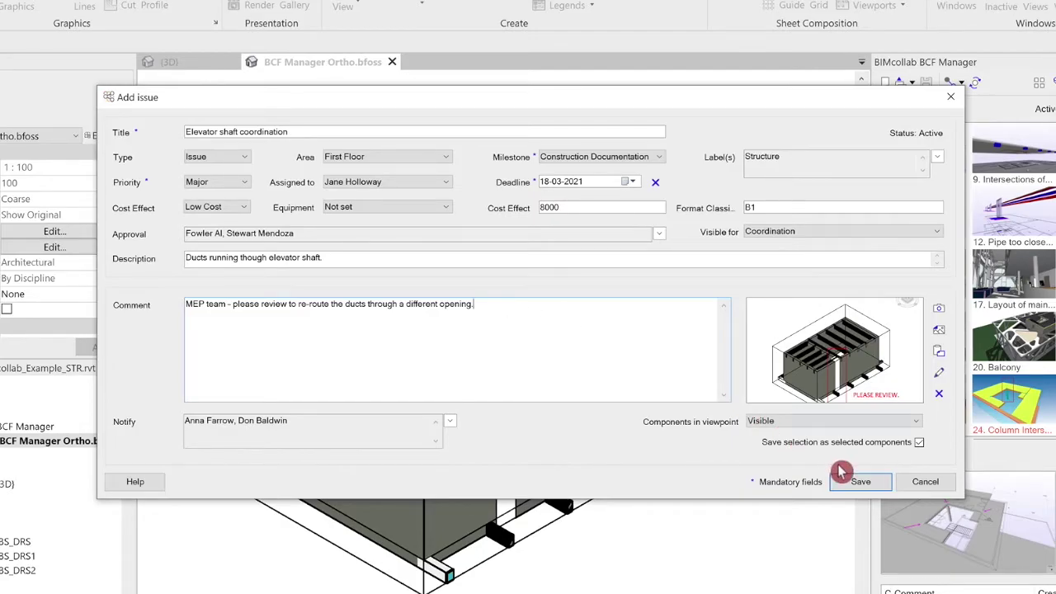
# - Save the issue, decline its deletion, and synchronize the project with BIMcollab
pyautogui.click(860, 482)
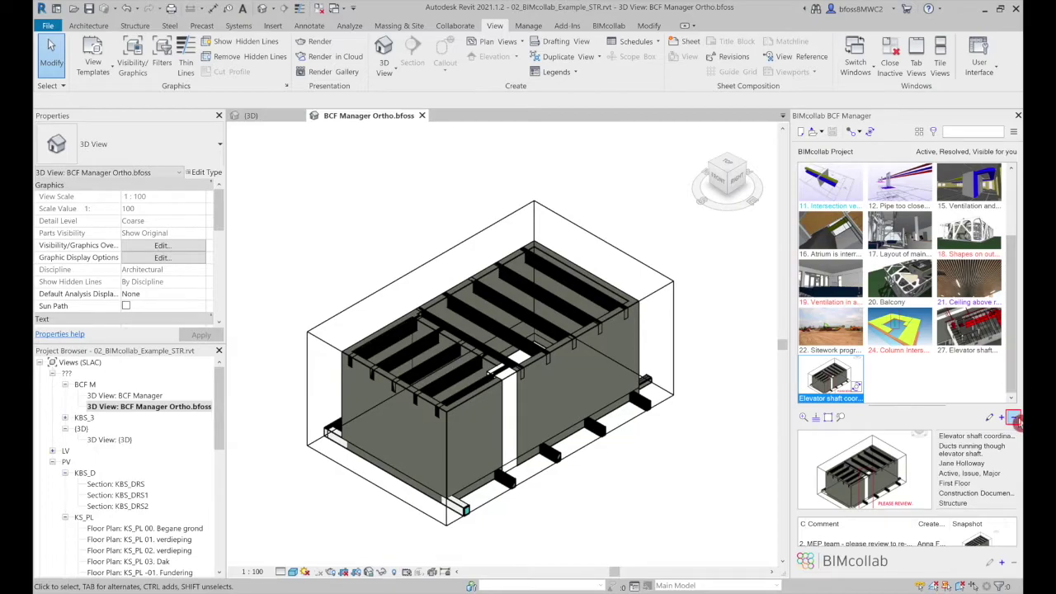
pyautogui.click(1013, 420)
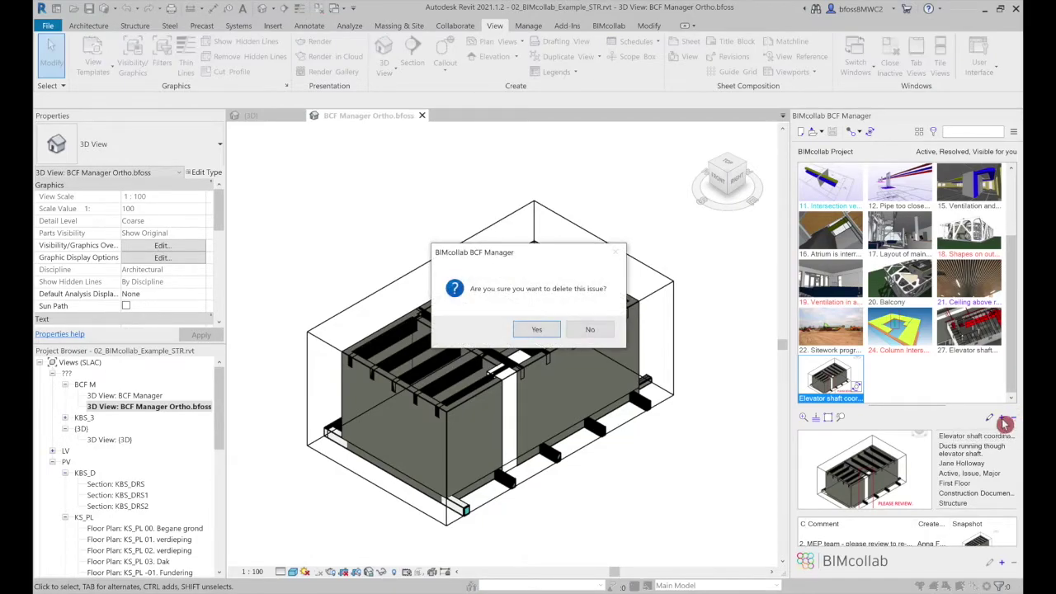
pyautogui.click(603, 336)
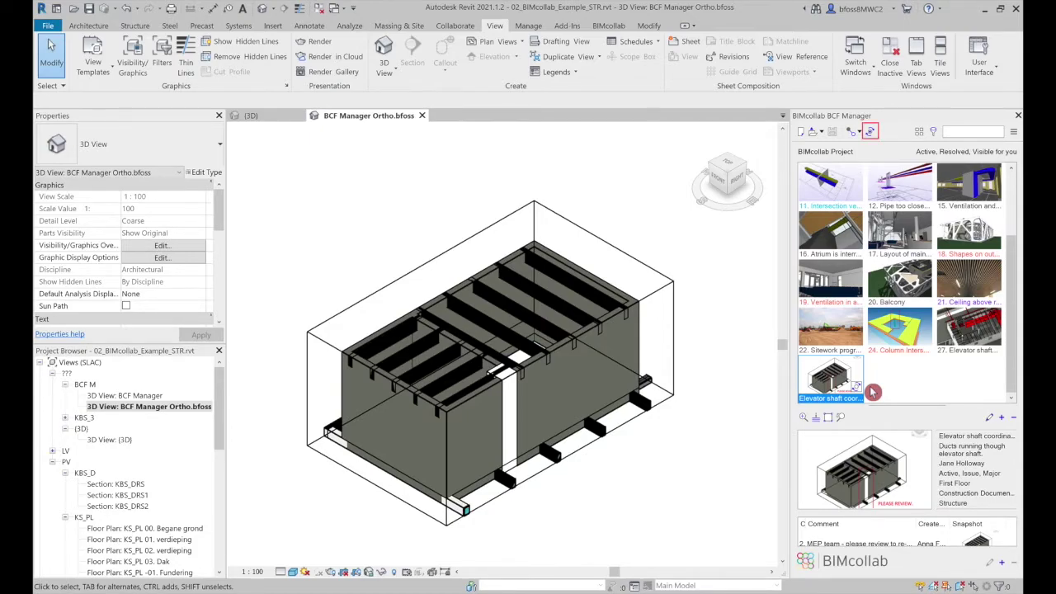
pyautogui.click(873, 134)
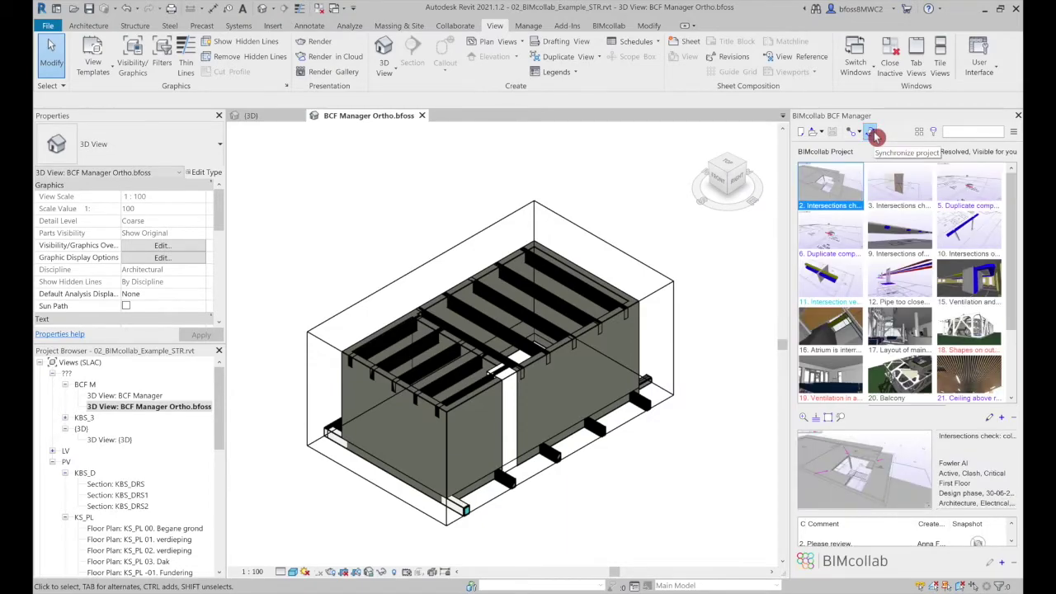